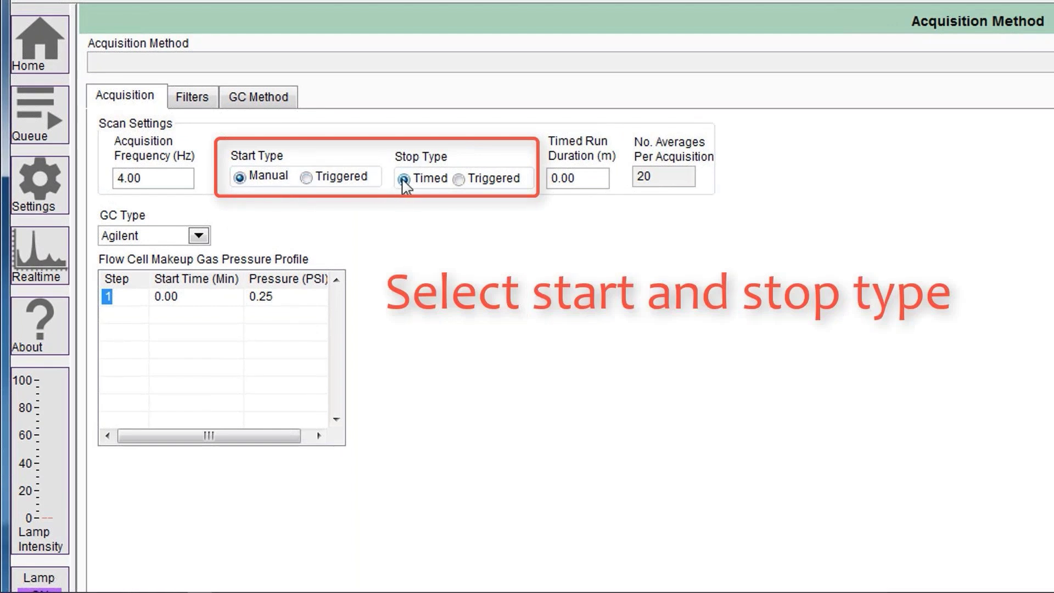
Set the timed run duration of the acquisition to 0.5 minutes
double_click(591, 176)
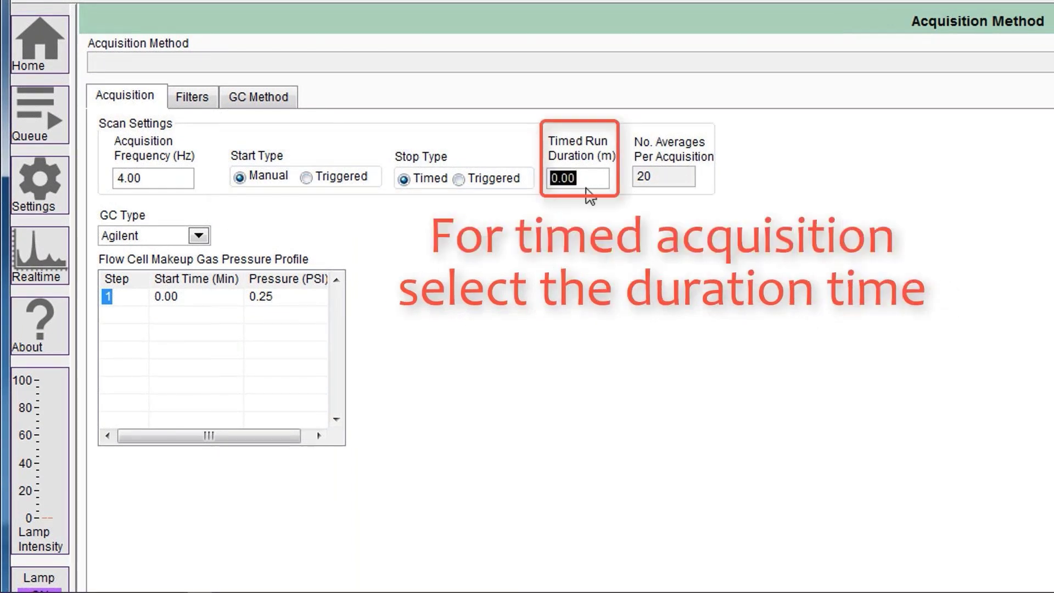
text(.5)
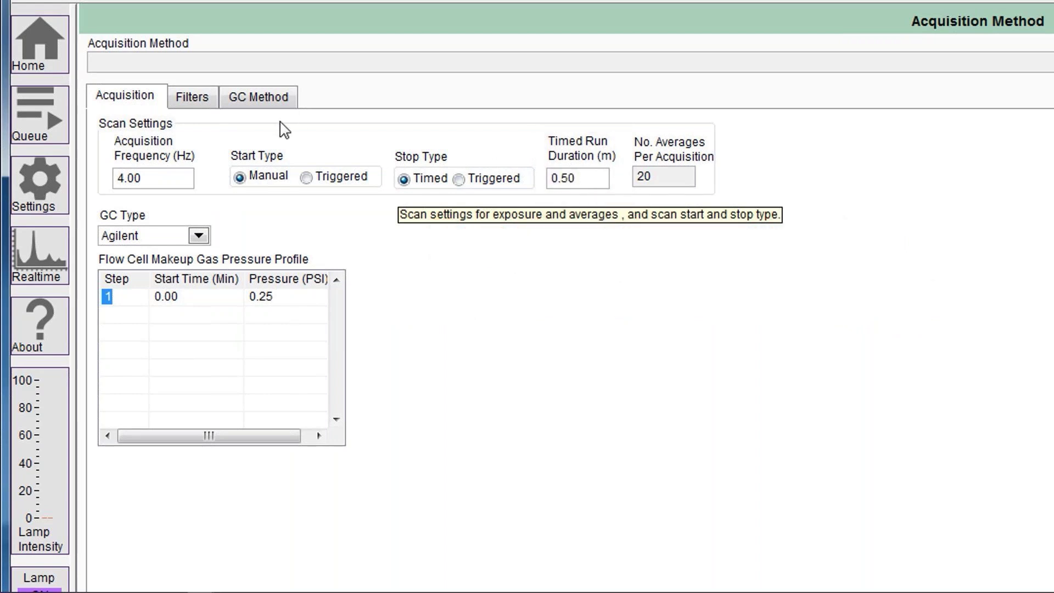
Add a filter named 140-160 with a wavelength range of 140 to 160, and save the acquisition method as GCC Demo
click(192, 99)
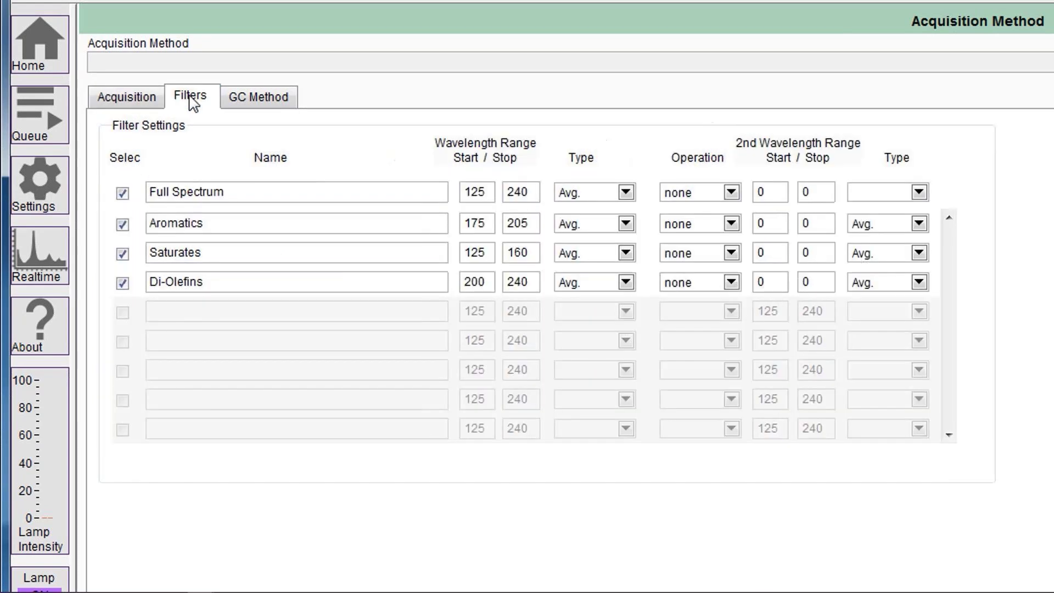
click(122, 313)
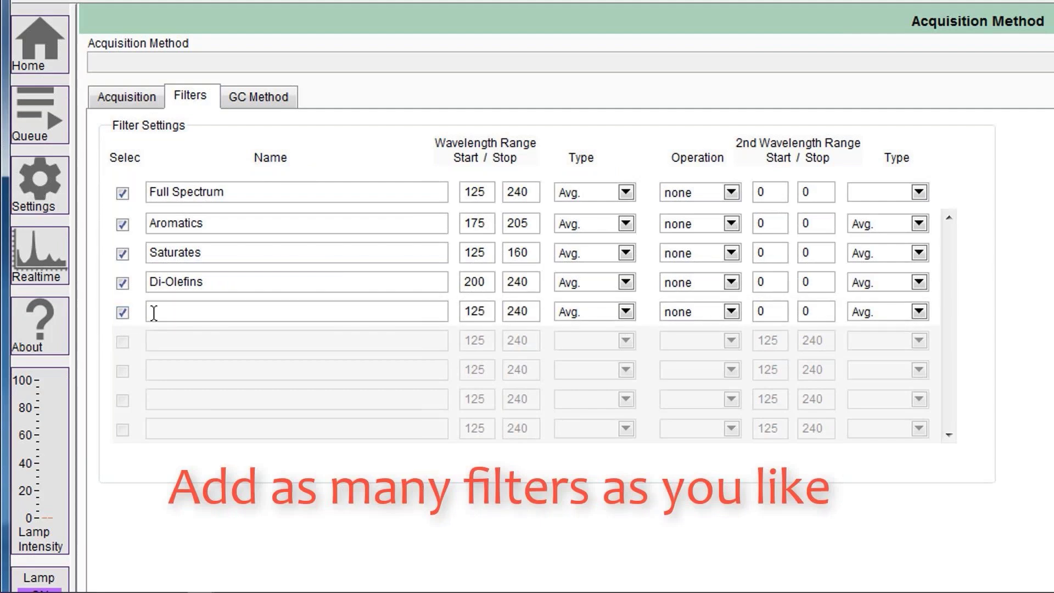
click(156, 311)
text(140-160)
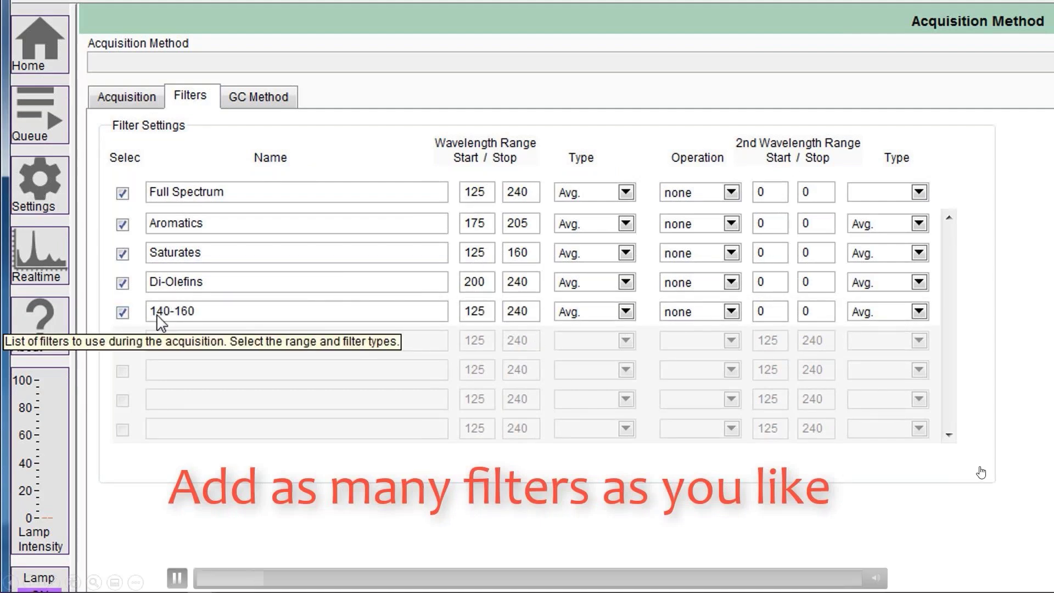
text(140)
key(Tab)
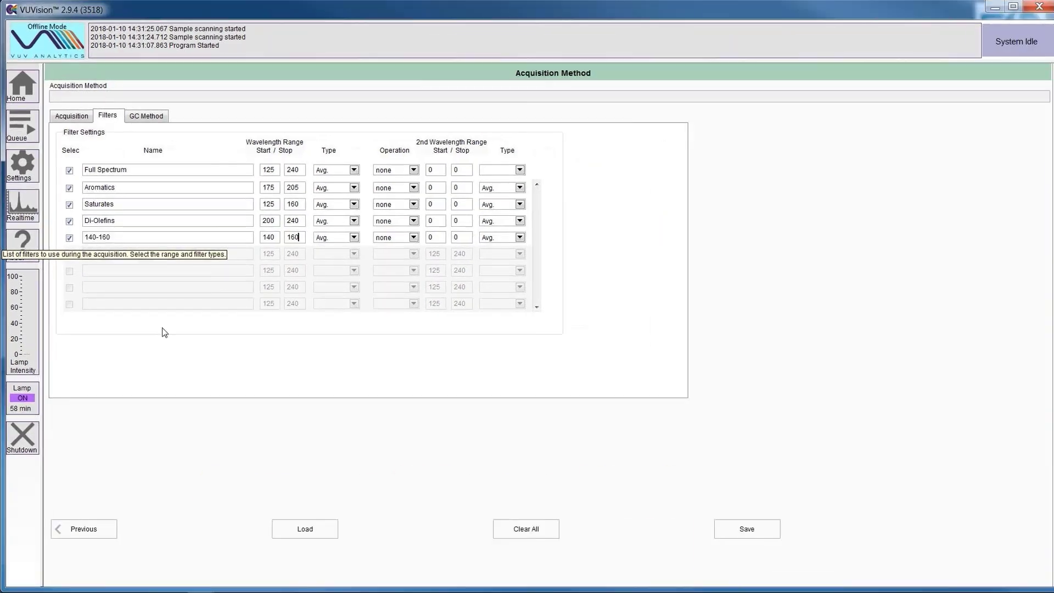
click(762, 529)
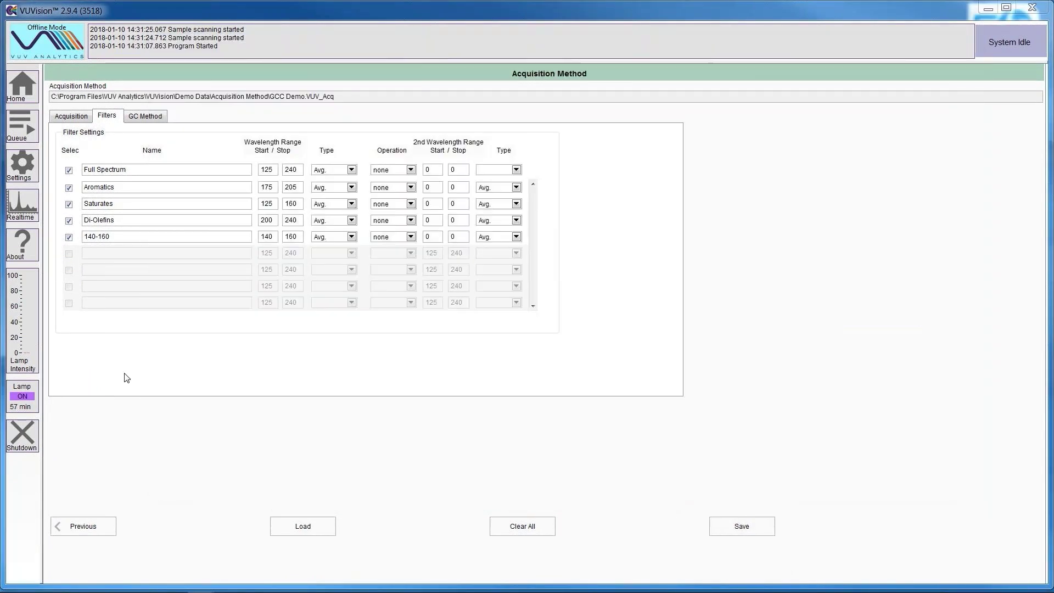
Open the sequence editor from the home page and choose GCC Demo.VUV_Acq as the default acquisition file
click(23, 93)
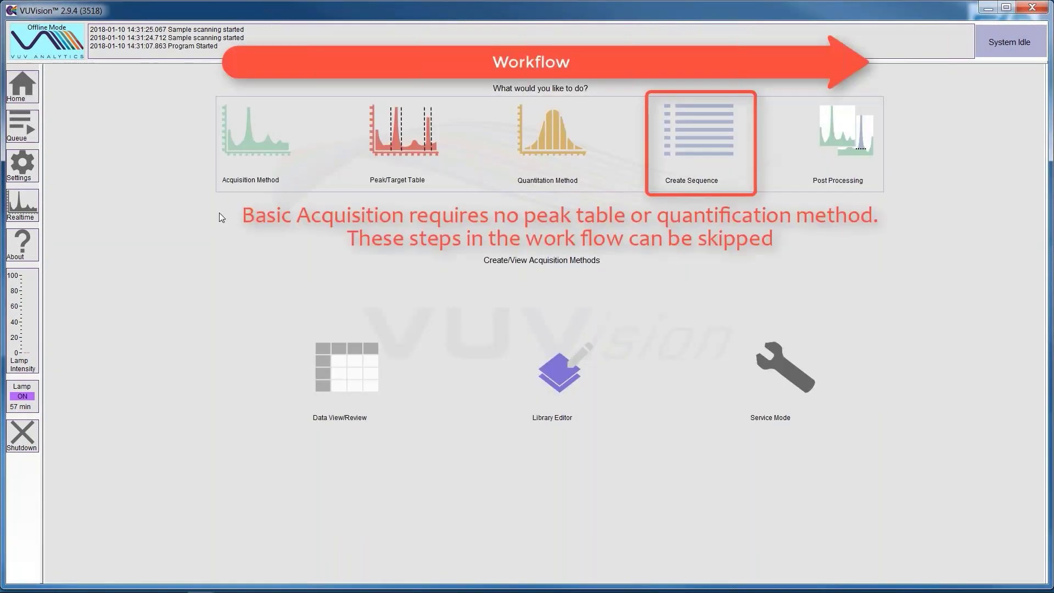
click(702, 151)
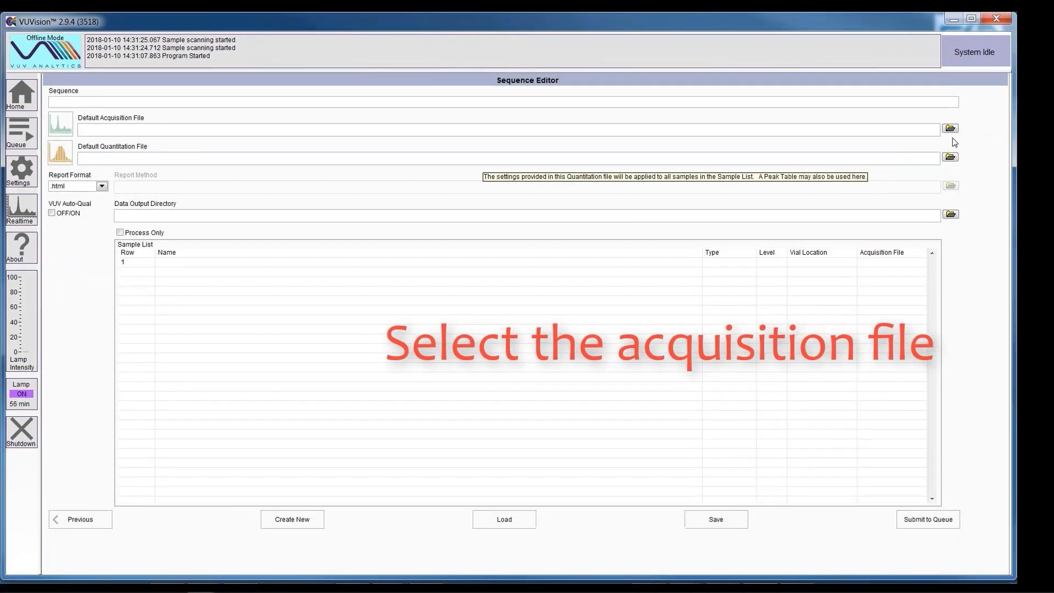
click(950, 128)
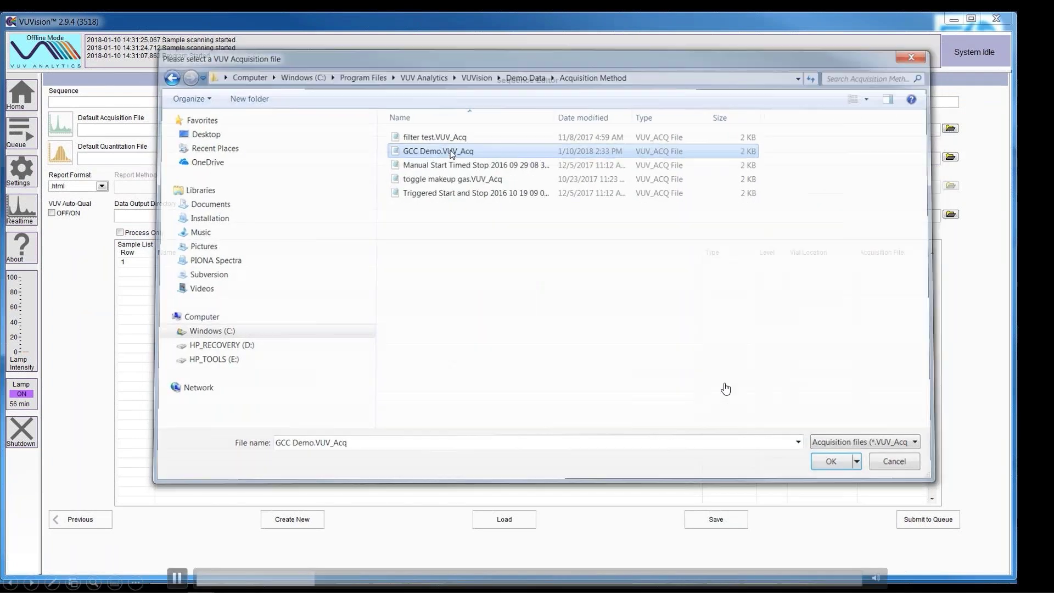
double_click(452, 153)
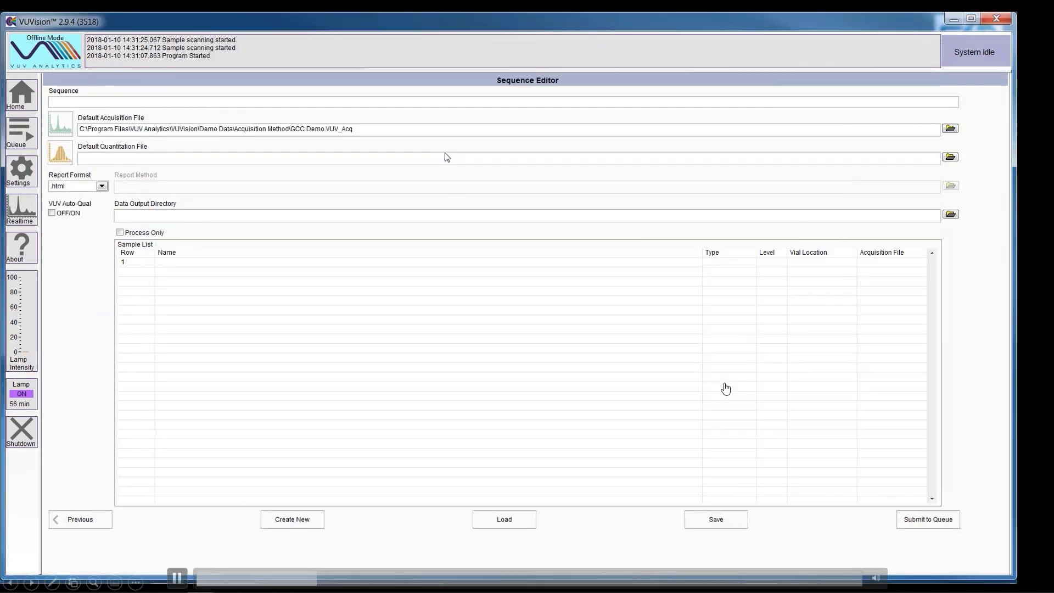
Name the first sample list entry GCC Demo Acquisition and set its type to Sample
click(223, 263)
text(GCC Demo Acquisition)
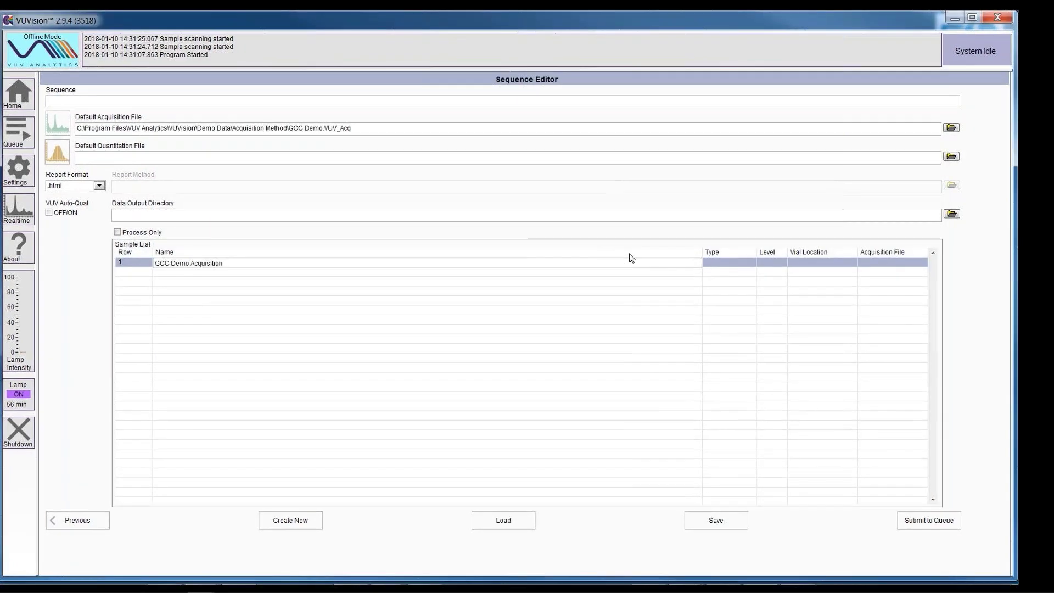
click(738, 263)
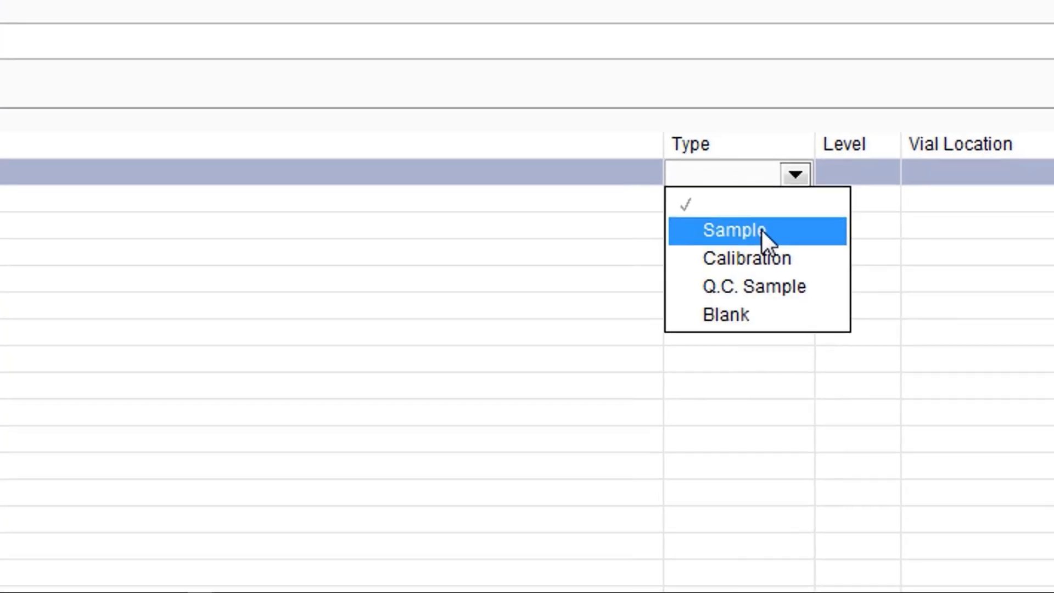
click(762, 229)
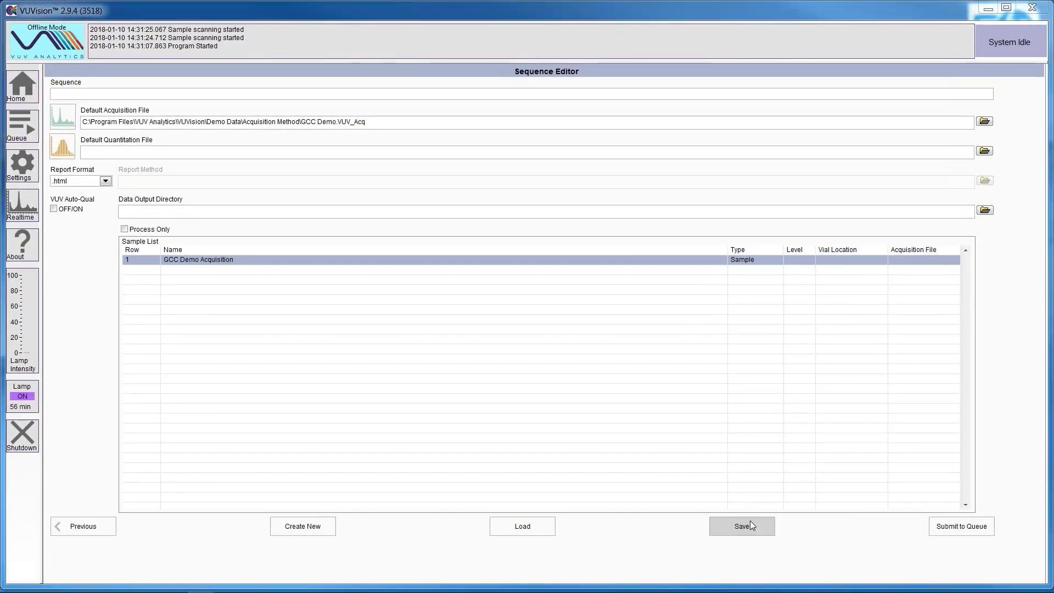
Save the sequence as GCC Sequence and submit it to the acquisition queue
click(750, 526)
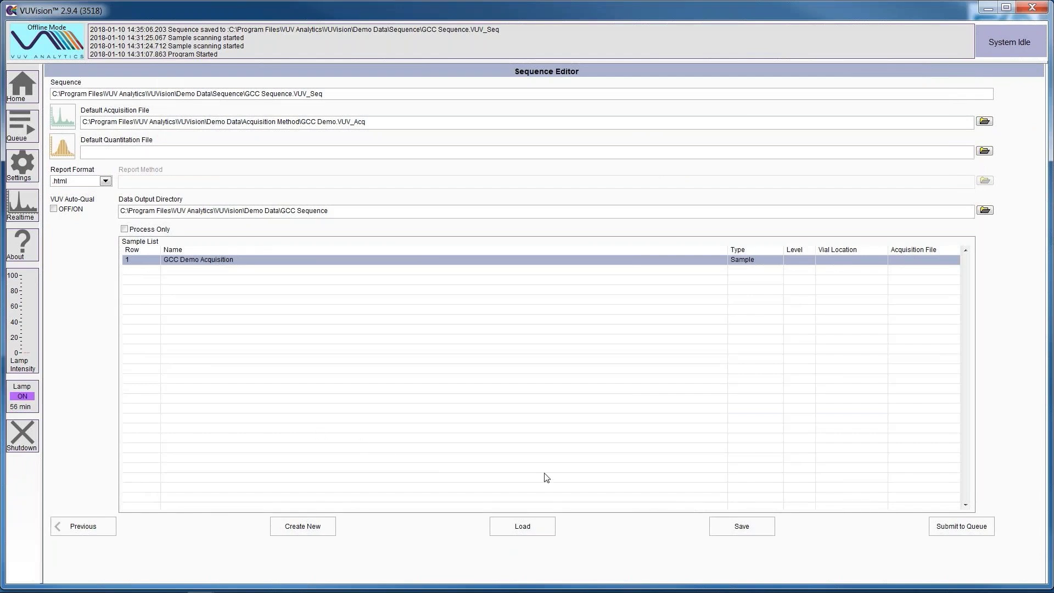
click(943, 529)
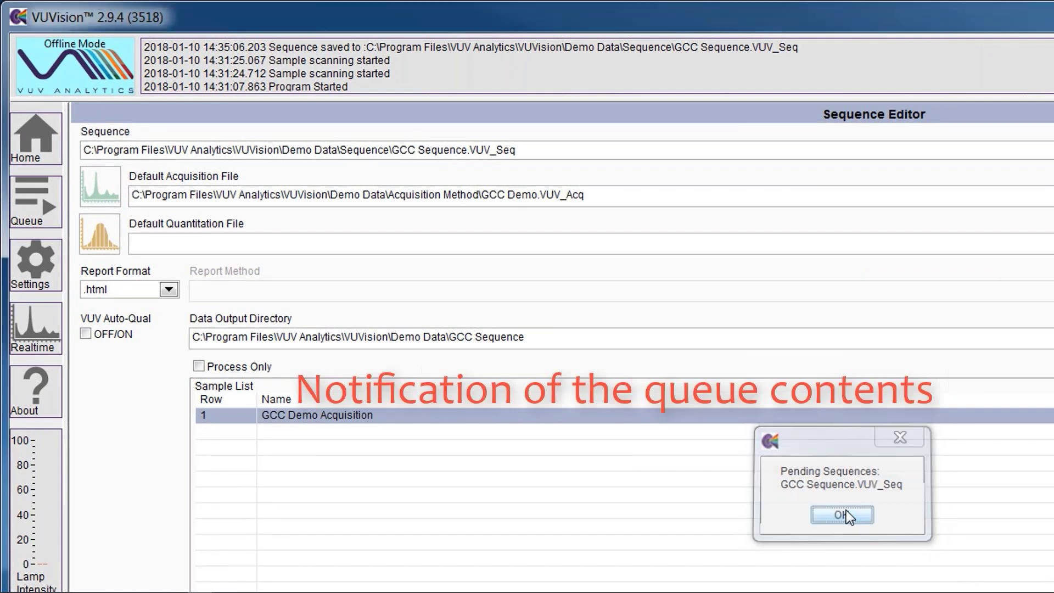
click(844, 512)
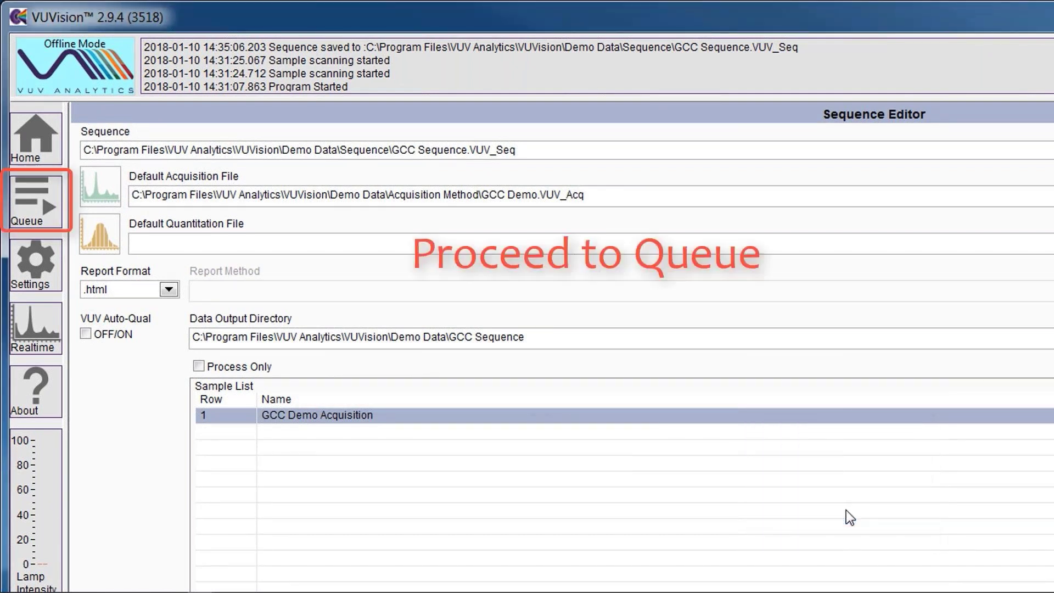
Manually start the queued GCC Sequence acquisition and open its scan data
click(34, 202)
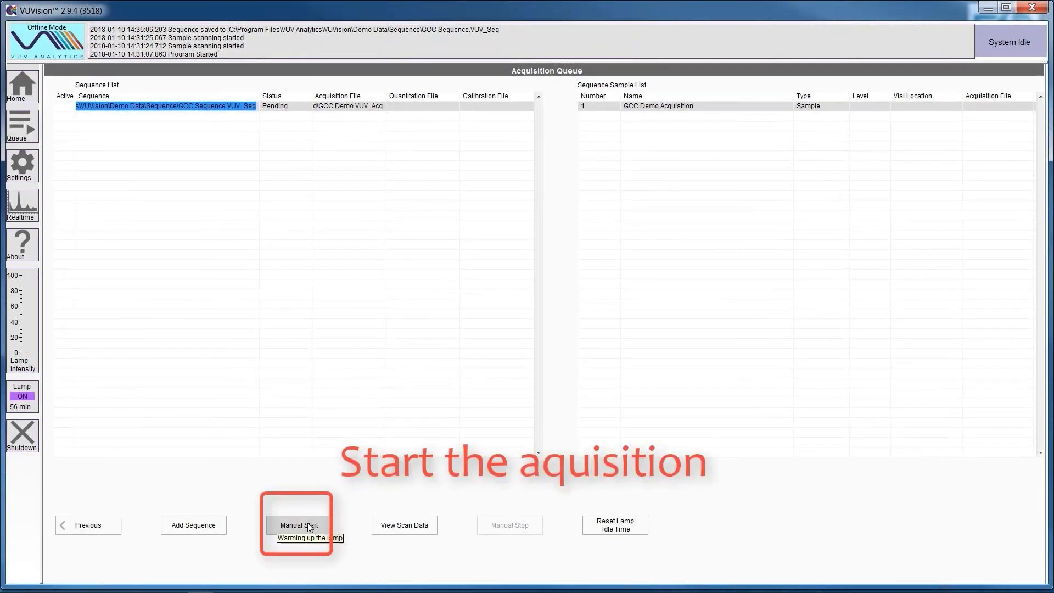
click(307, 523)
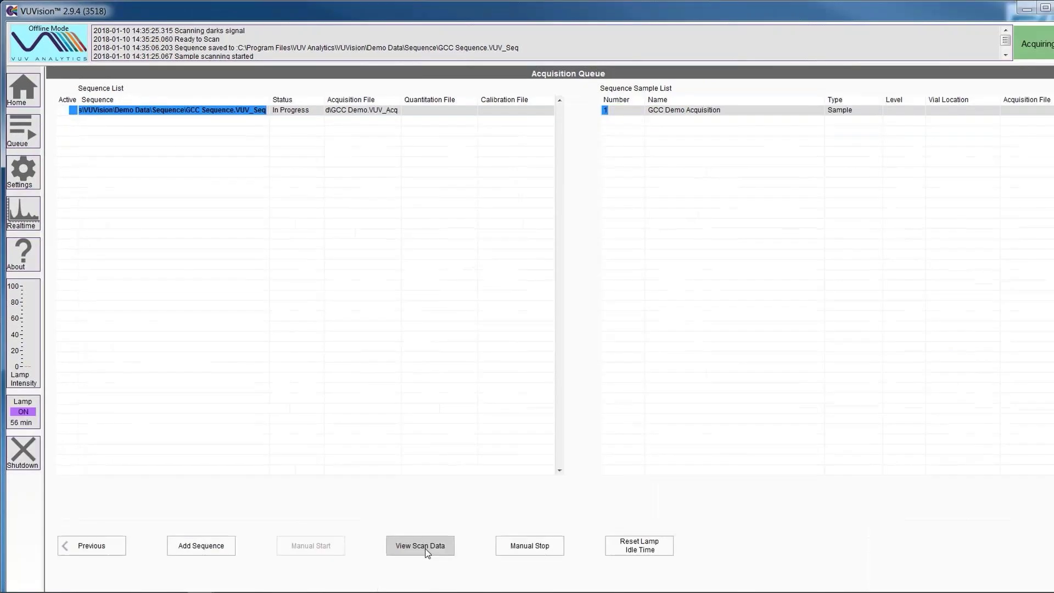
click(417, 536)
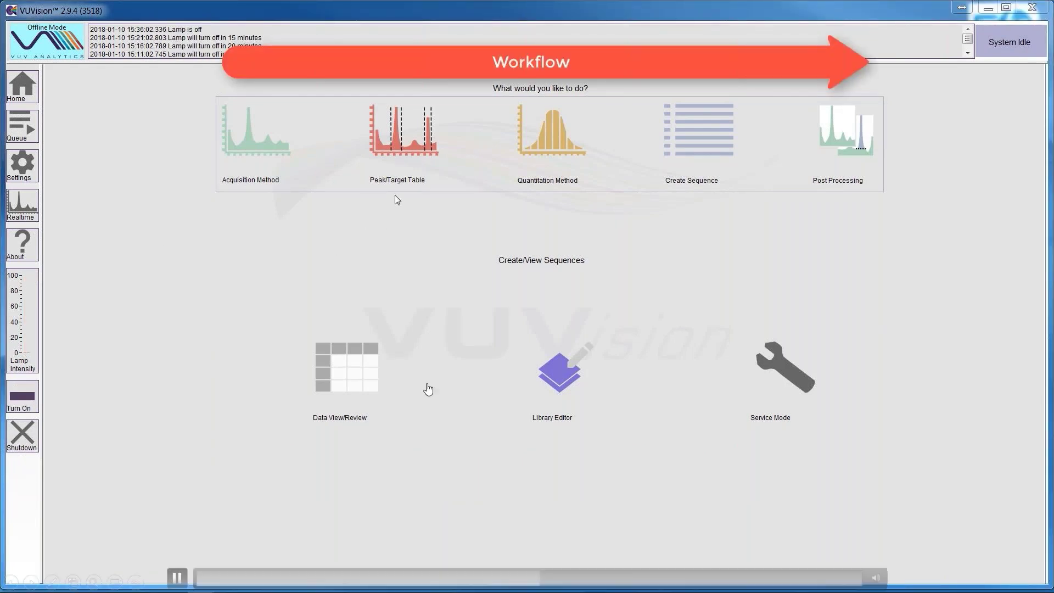
Look through the Biodiesel peak/target table, the quantitation method and the sequence creation page of the workflow
click(404, 147)
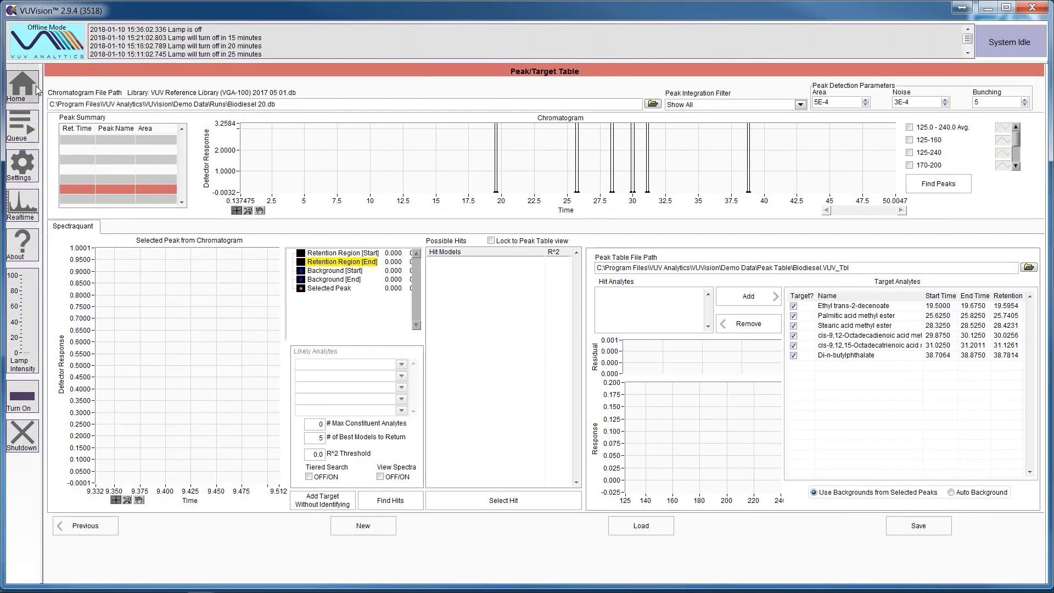
click(22, 87)
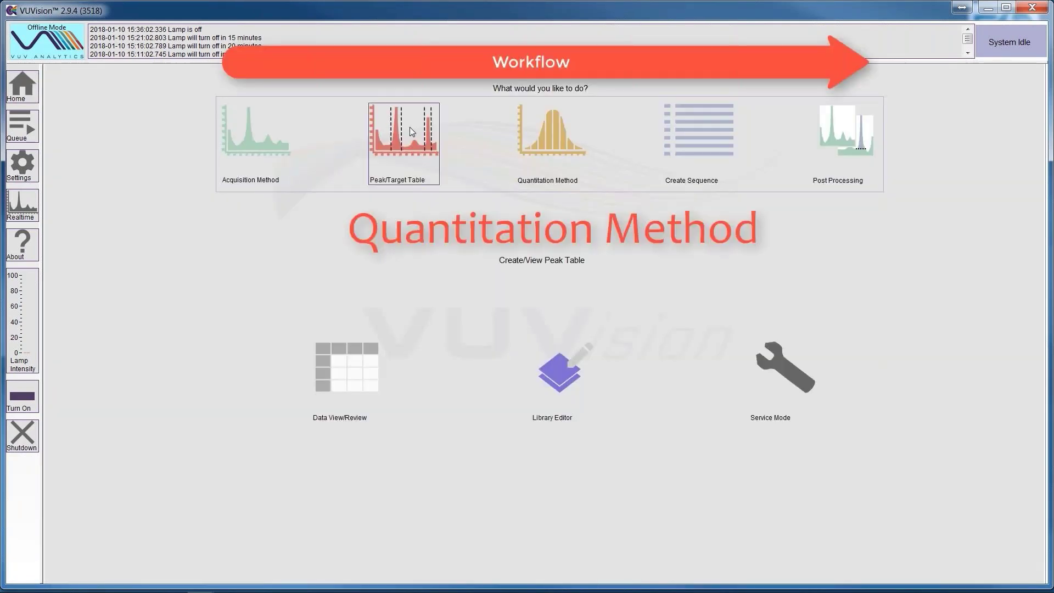
click(542, 141)
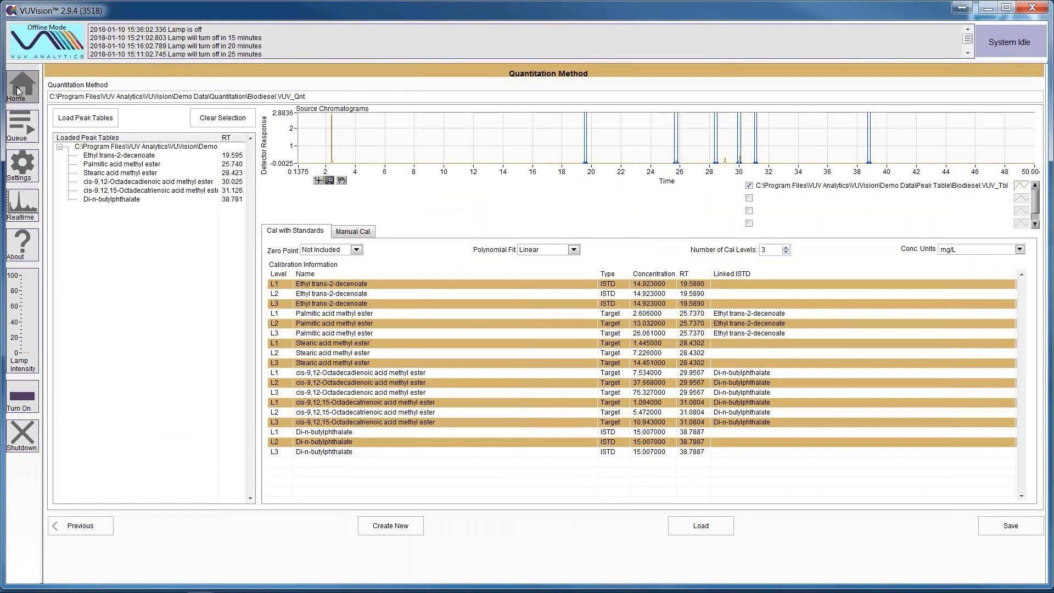
click(17, 87)
click(710, 150)
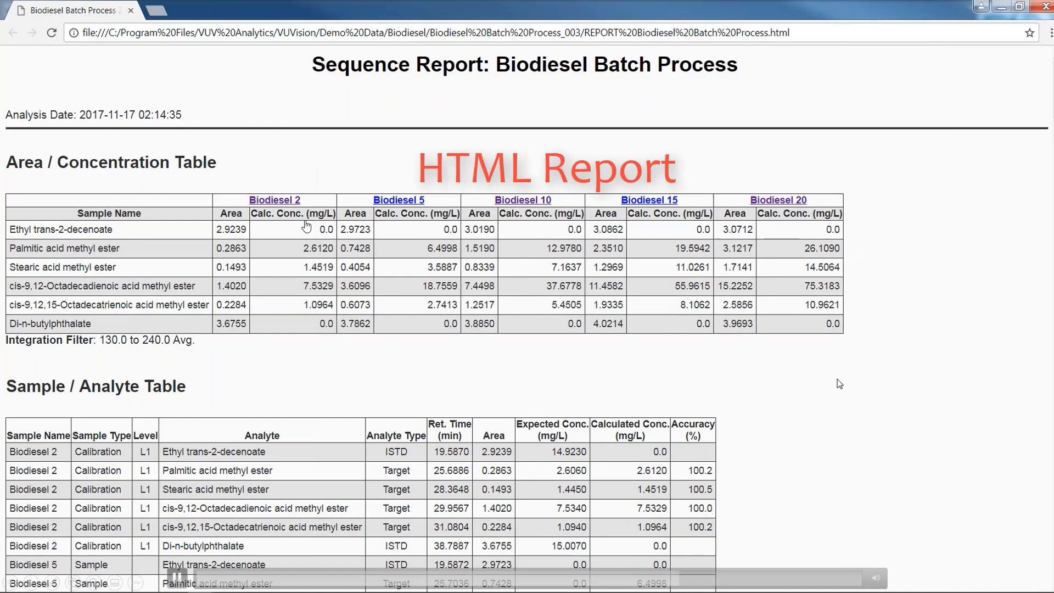
Examine the Biodiesel Batch Process sequence report, including its analyte, calibration and peak/target tables
scroll(838, 374, down, 5)
scroll(834, 384, down, 9)
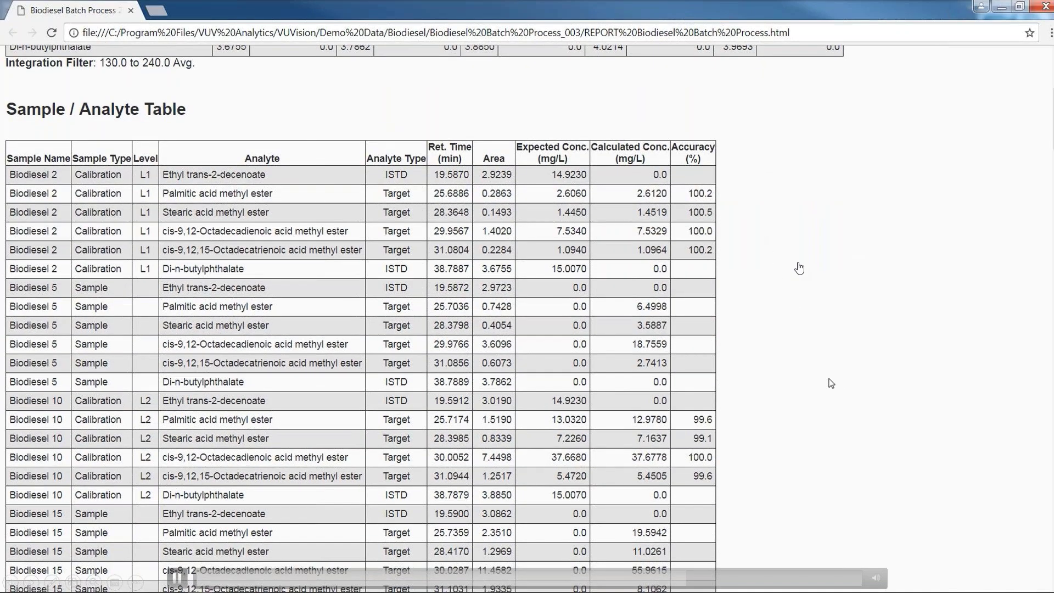
scroll(834, 384, down, 1)
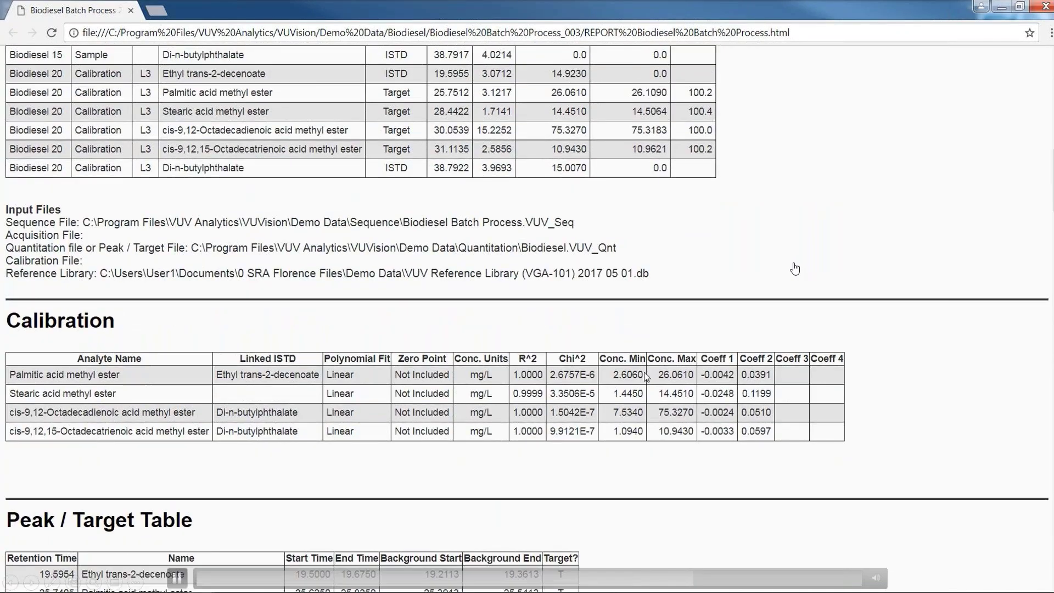
scroll(953, 449, down, 5)
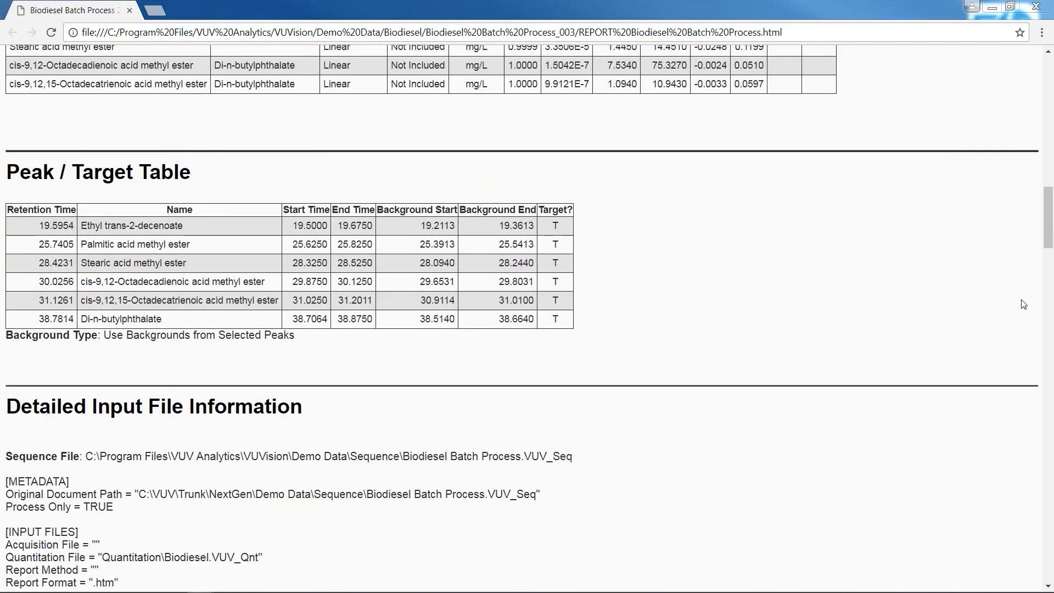
drag(1047, 244, 1049, 213)
scroll(498, 142, up, 14)
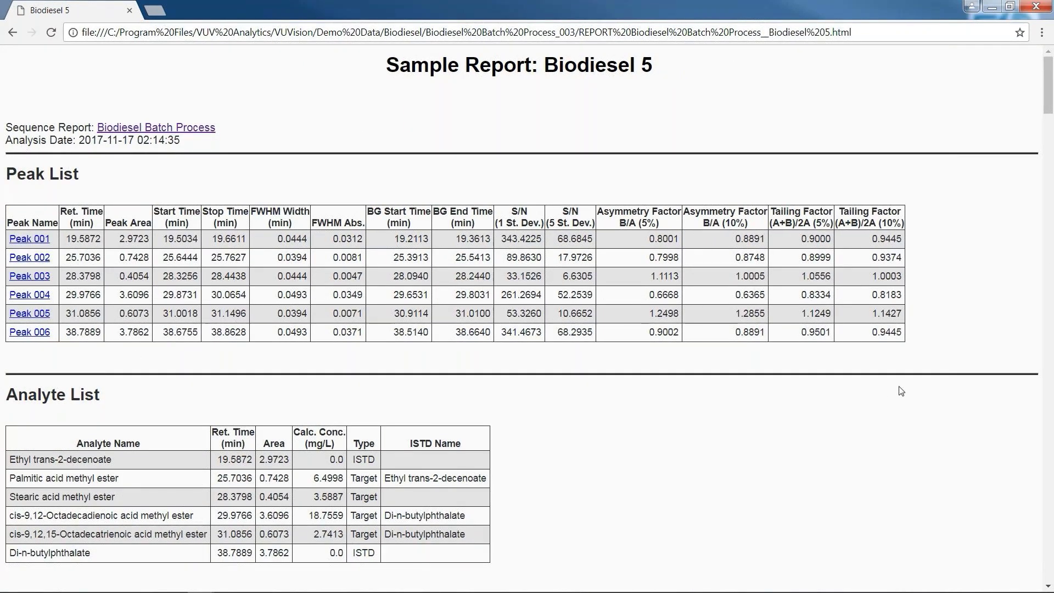
Examine the Biodiesel 5 sample report's peak and analyte lists, chromatograms and spectra at 90% zoom
scroll(936, 385, down, 3)
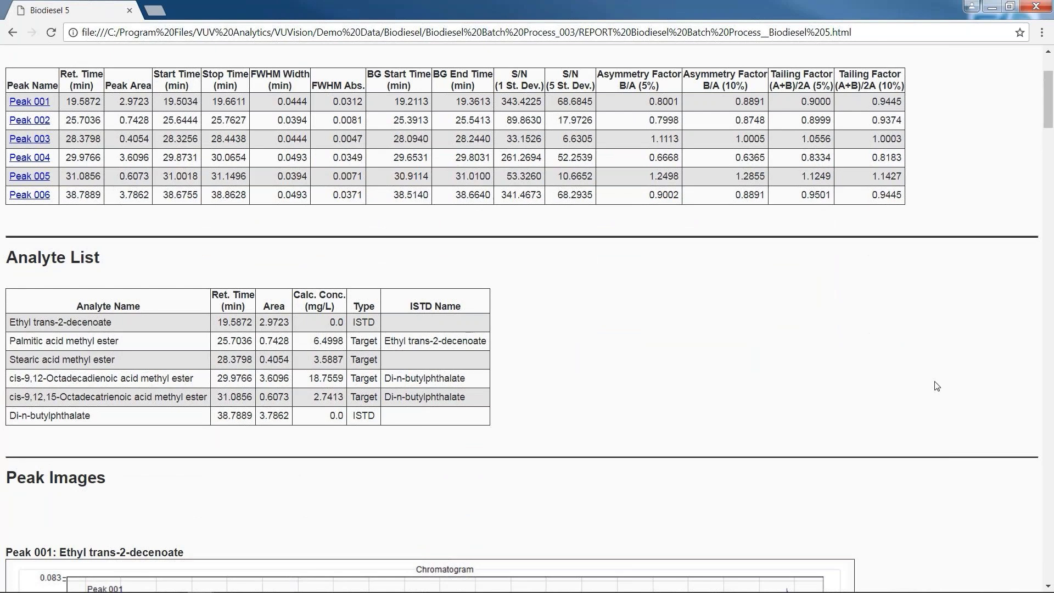
scroll(936, 385, down, 8)
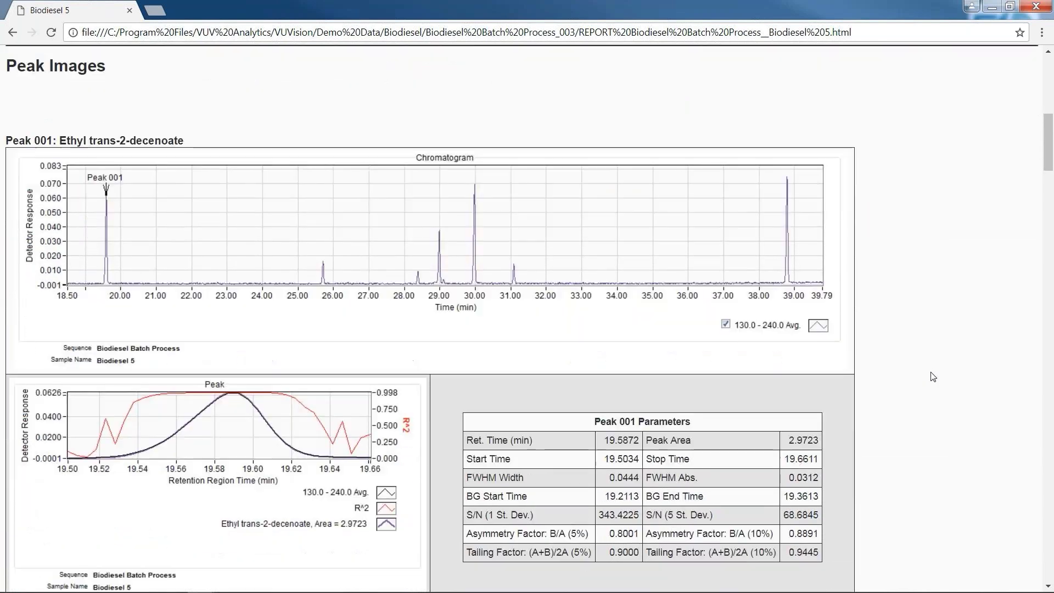
scroll(934, 376, down, 1)
scroll(933, 369, down, 1)
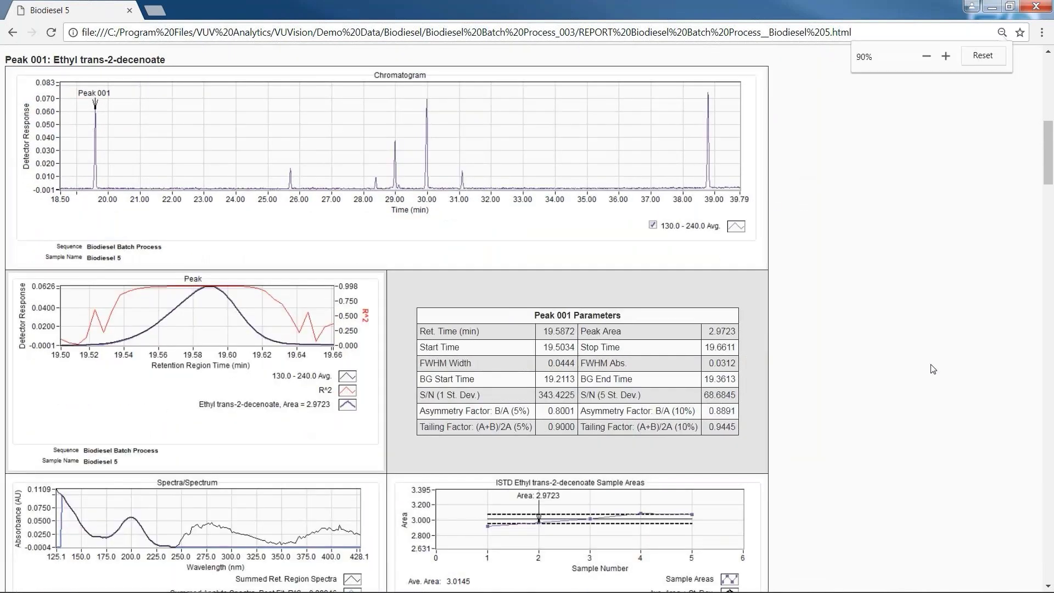
scroll(934, 369, down, 3)
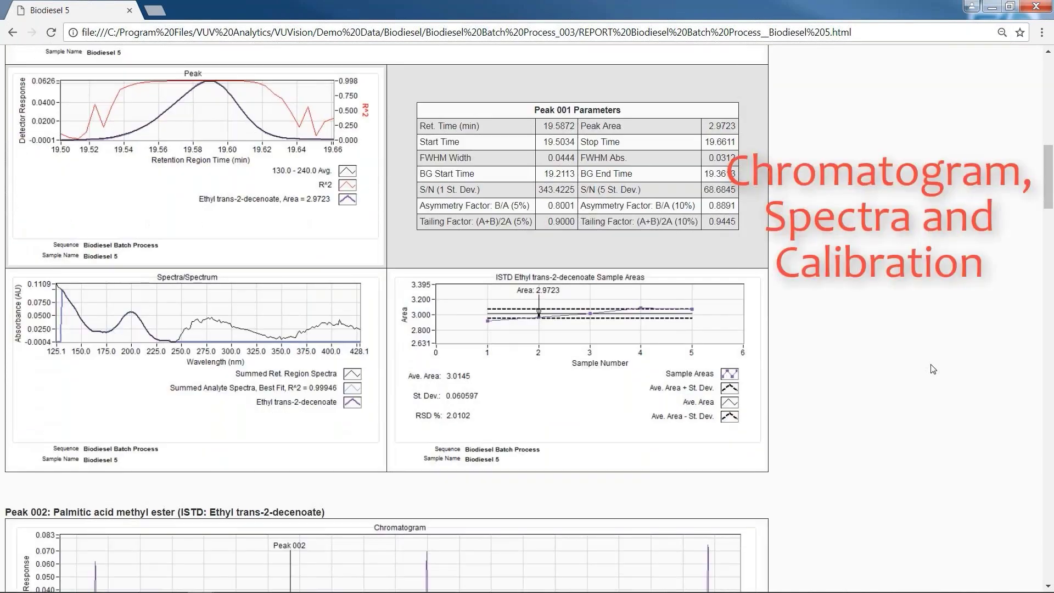
scroll(934, 369, down, 6)
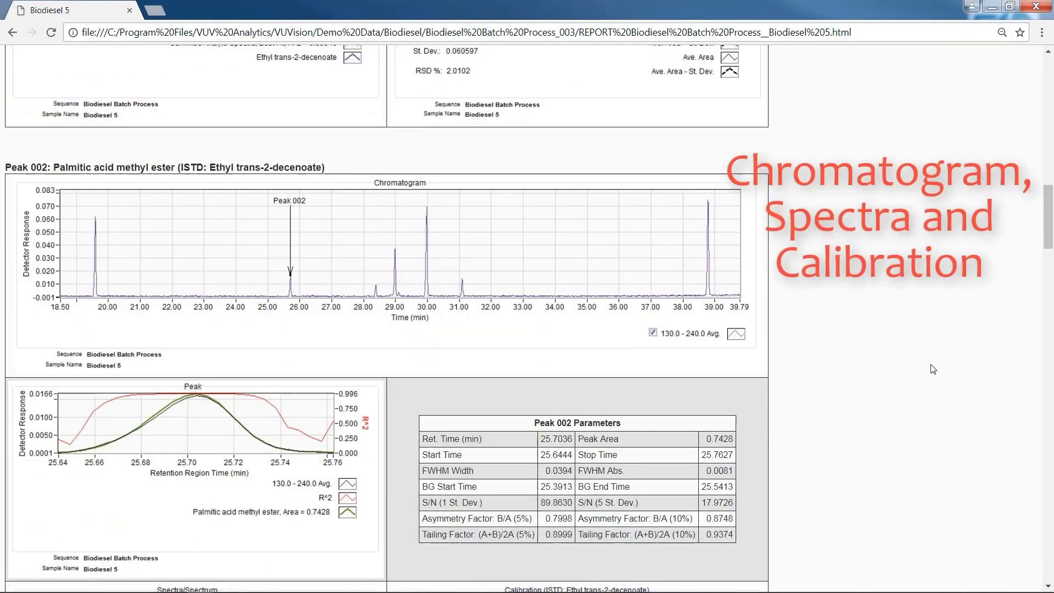
scroll(931, 367, down, 3)
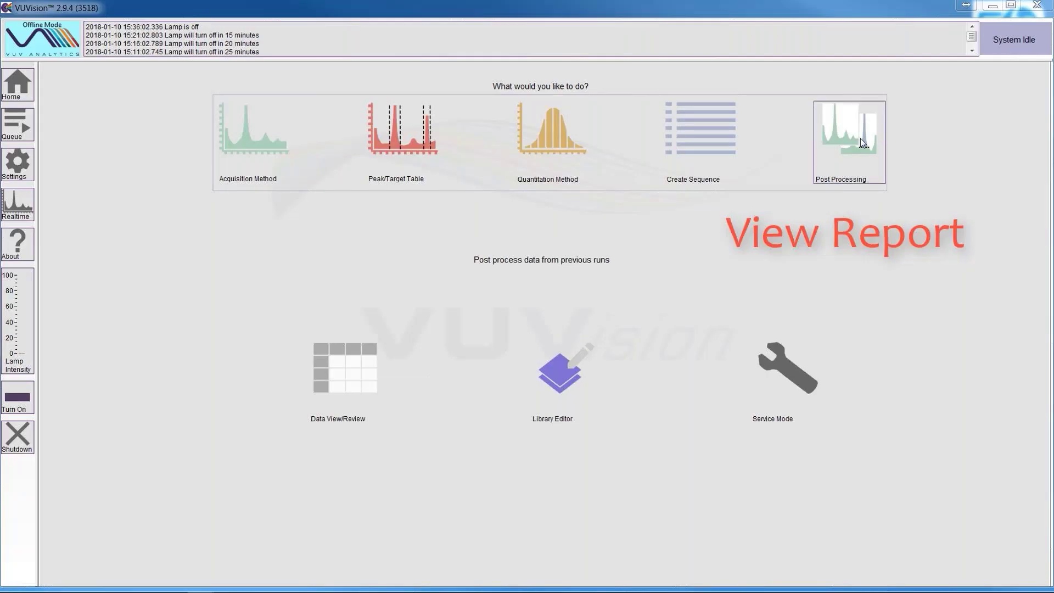
Start post processing and load the Biodiesel Batch Process.VUV_Pro file from the Biodiesel Batch Process_003 folder
click(860, 137)
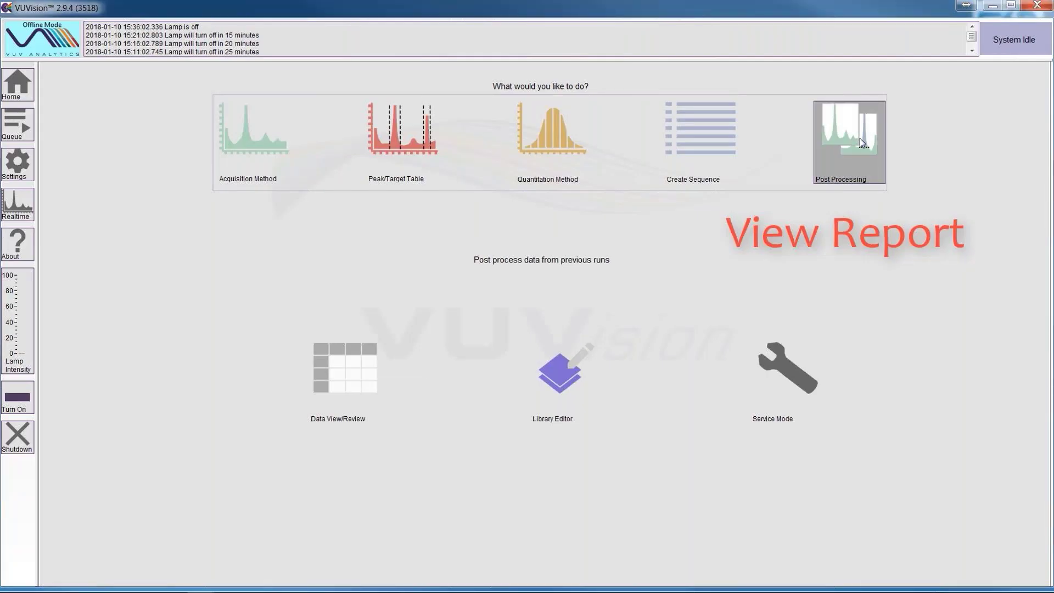
click(1029, 108)
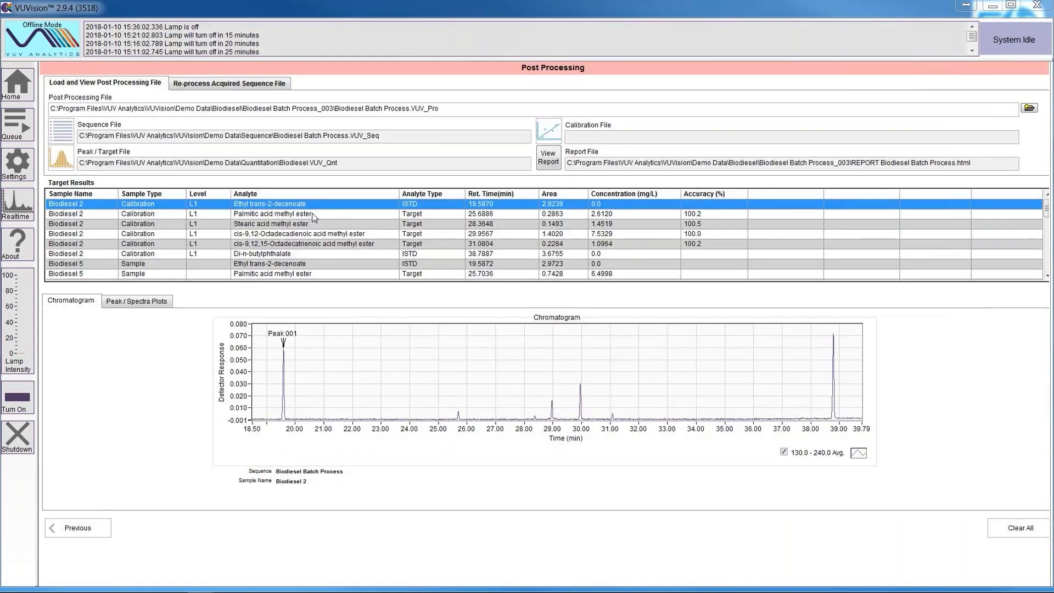
Review the chromatograms of the target results, going through the analytes from Biodiesel 2 to palmitic acid methyl ester in Biodiesel 10
click(291, 217)
click(266, 273)
key(Down)
key(Down)
key(Down)
key(Down)
key(Down)
key(Down)
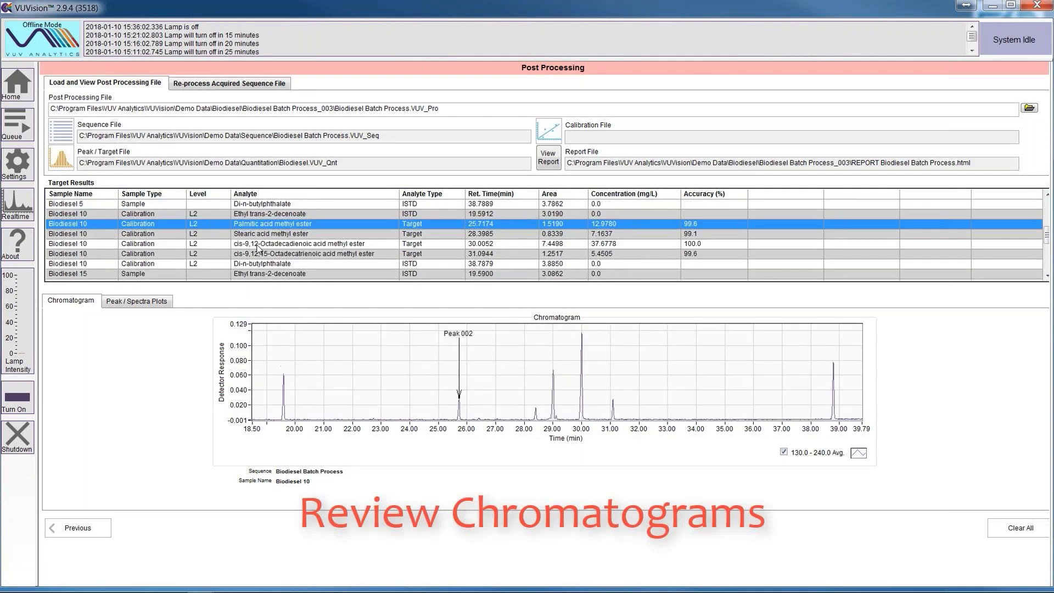
Examine the peak, spectra and calibration plots of the Biodiesel 10 analytes and of the first Biodiesel 15 analytes through stearic acid methyl ester
click(142, 309)
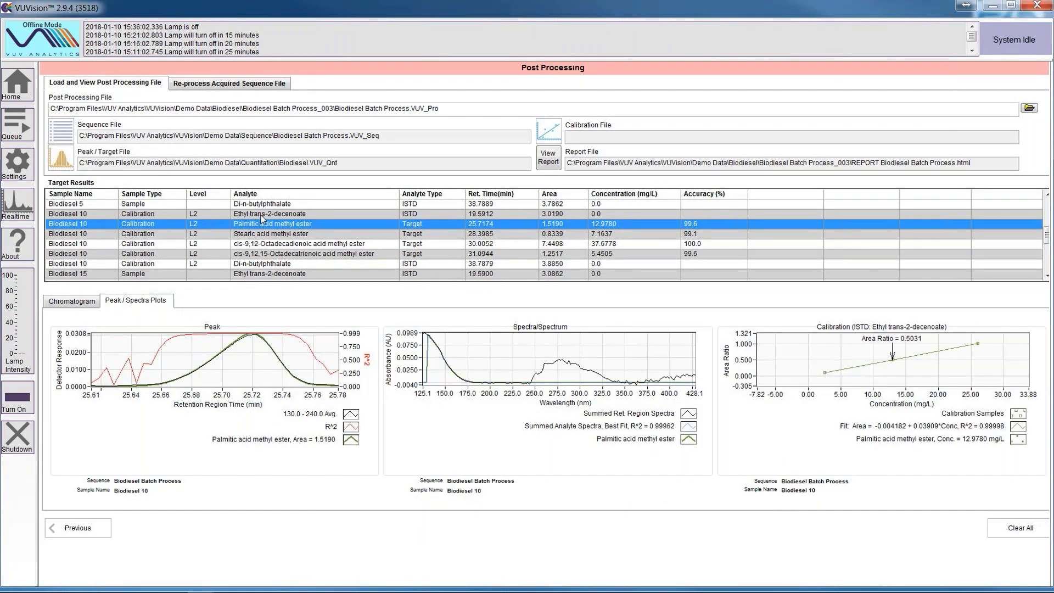
key(Up)
key(Down)
click(262, 235)
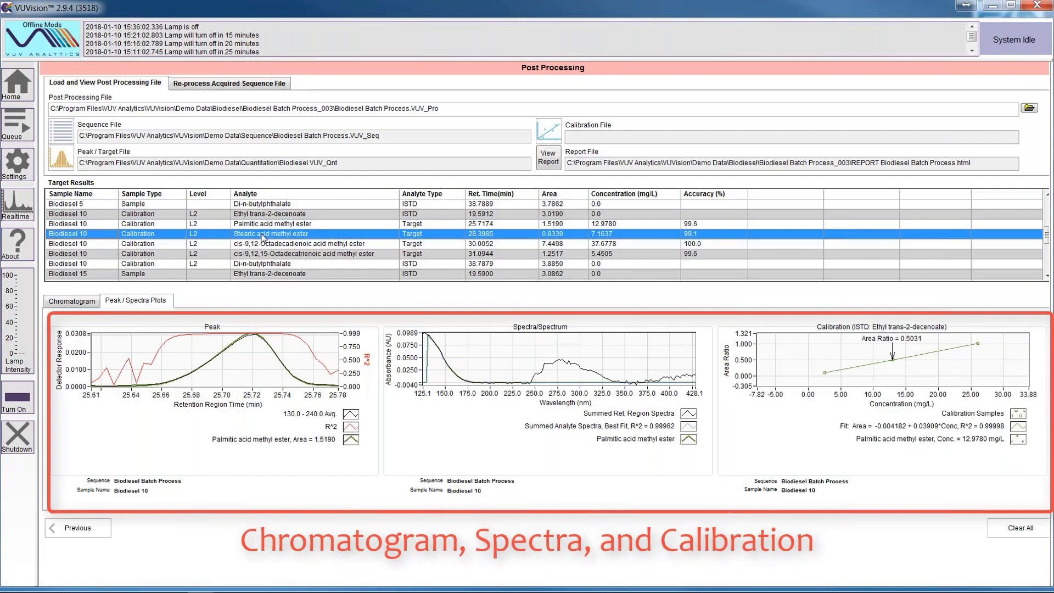
click(262, 245)
click(261, 255)
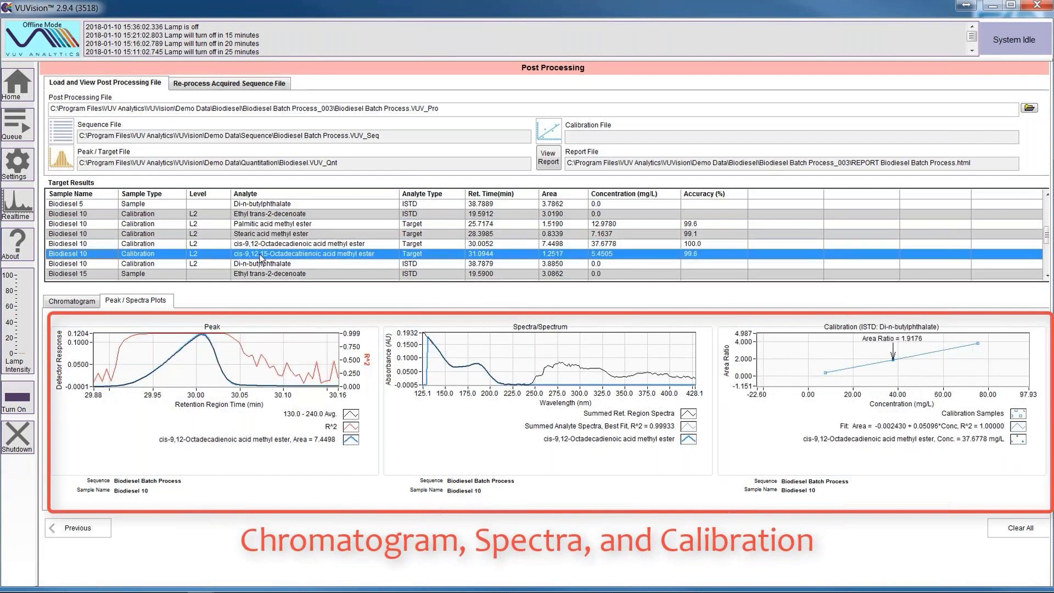
click(262, 273)
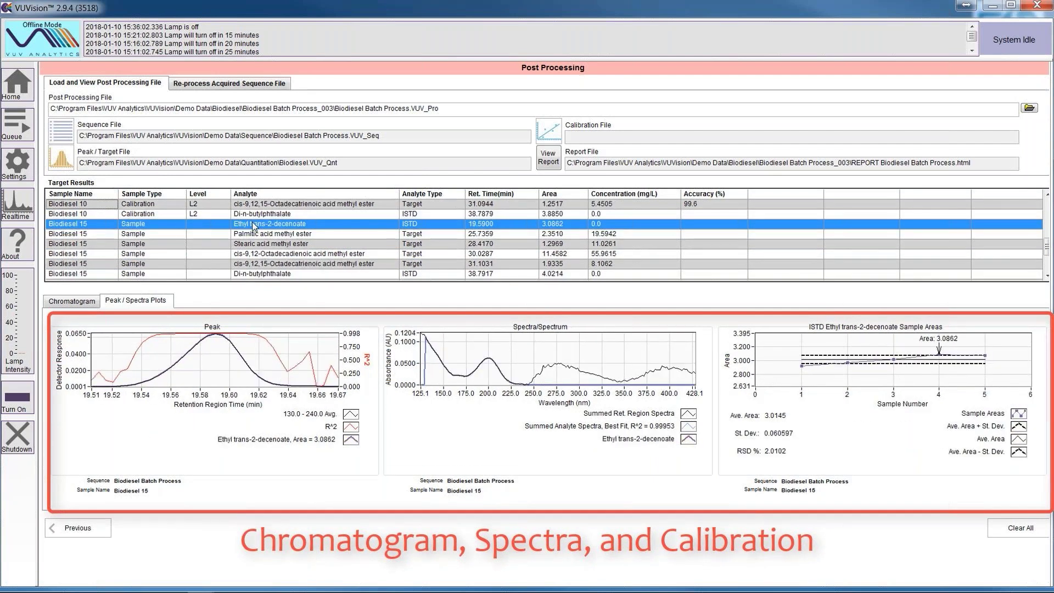
click(256, 237)
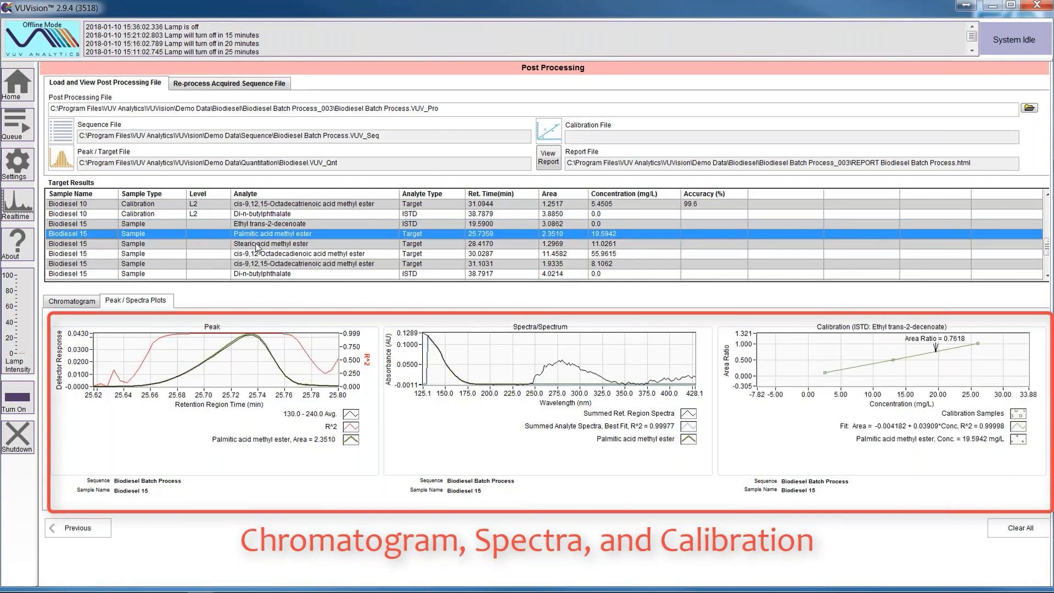
click(257, 246)
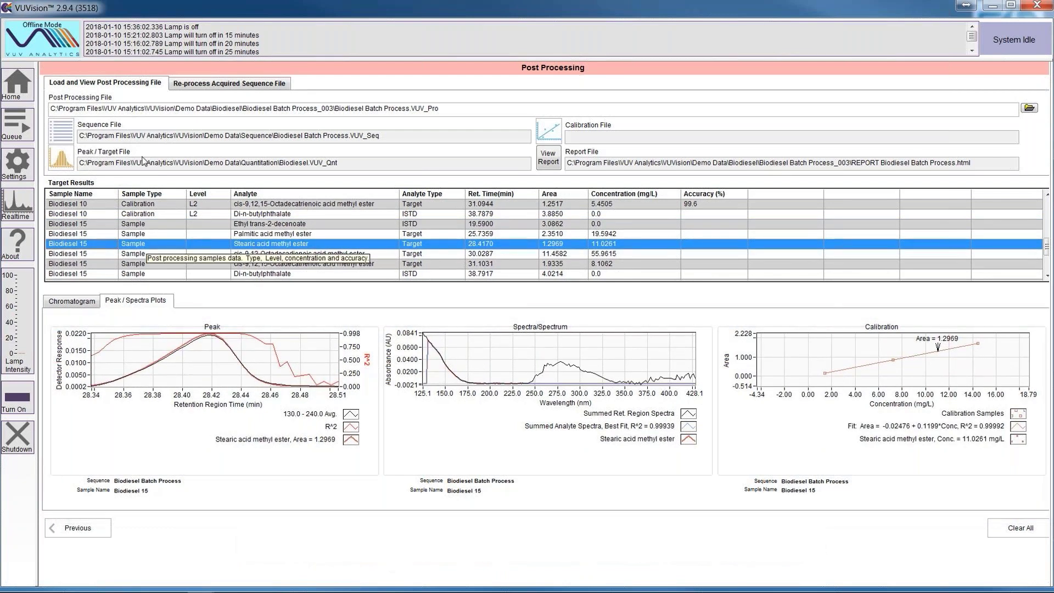